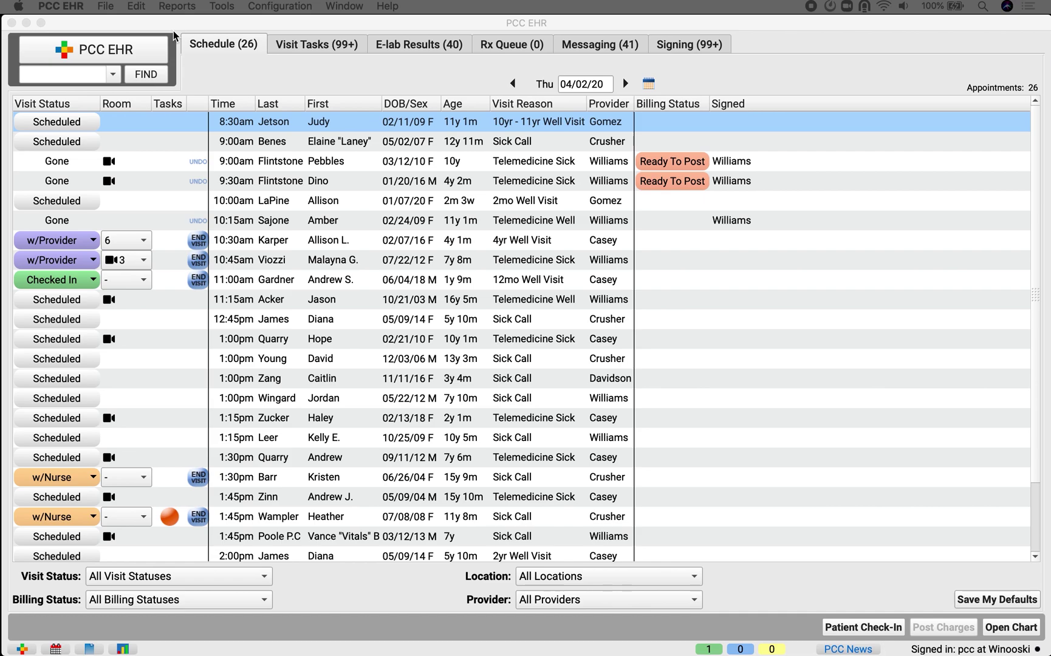
# Open the Reports menu from the day's appointment schedule
pyautogui.click(177, 7)
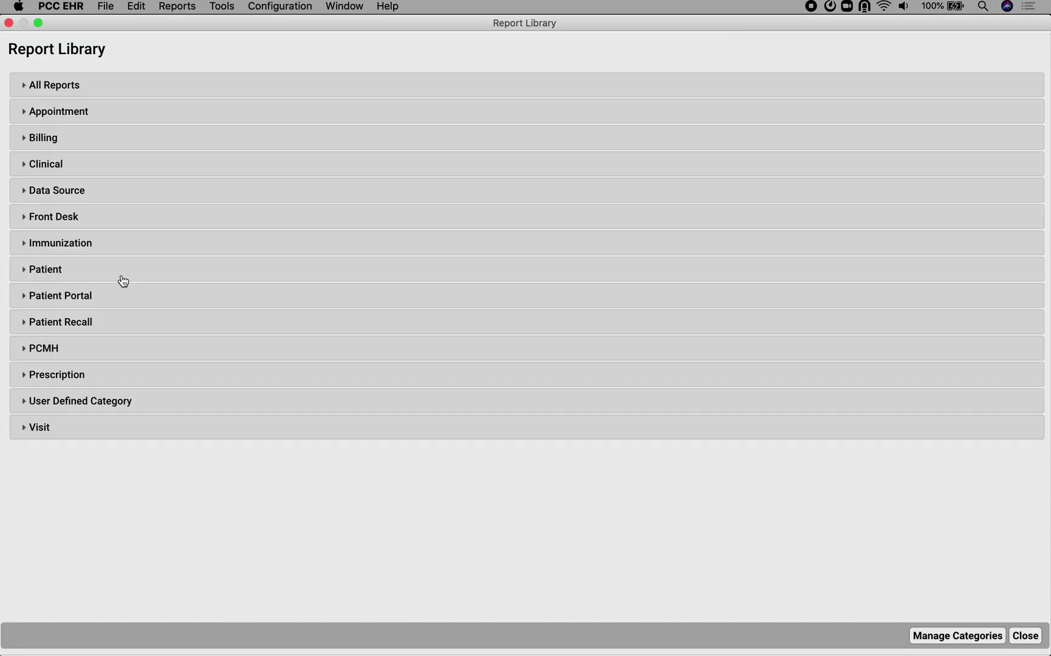
# Open the Broadcast Messaging Patient List report under Patient Recall and view its Visit Date choices
pyautogui.click(70, 322)
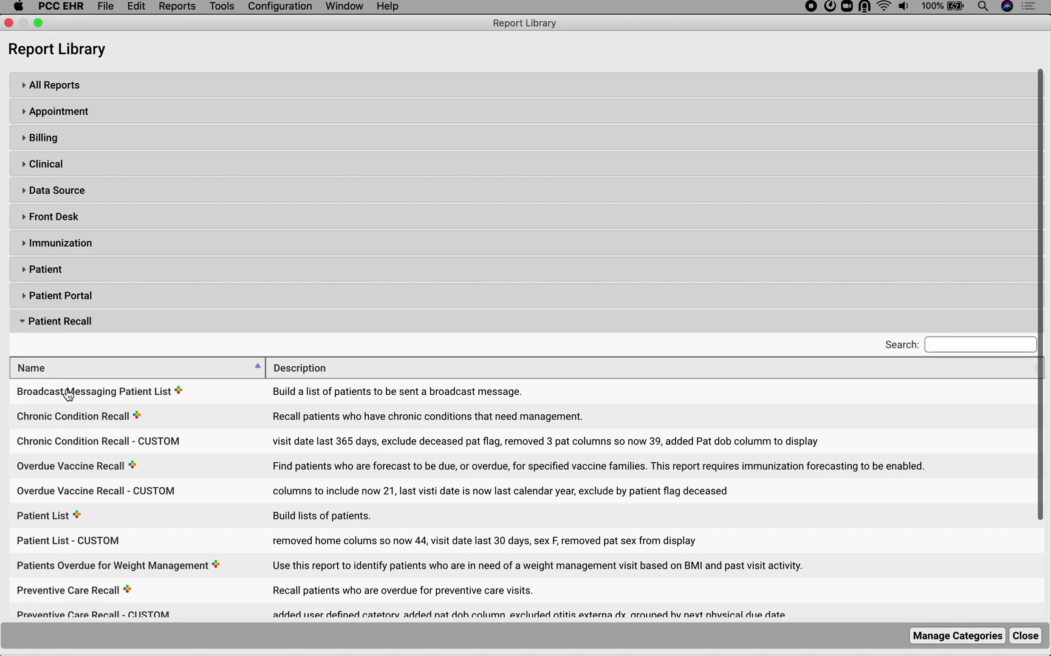
pyautogui.click(68, 394)
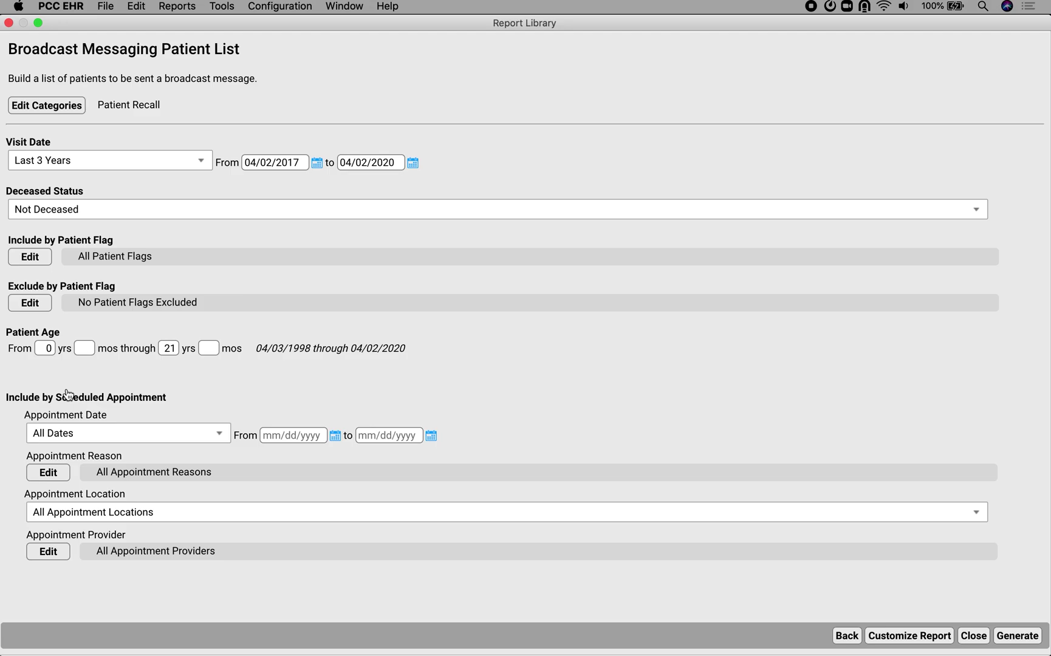
pyautogui.click(199, 153)
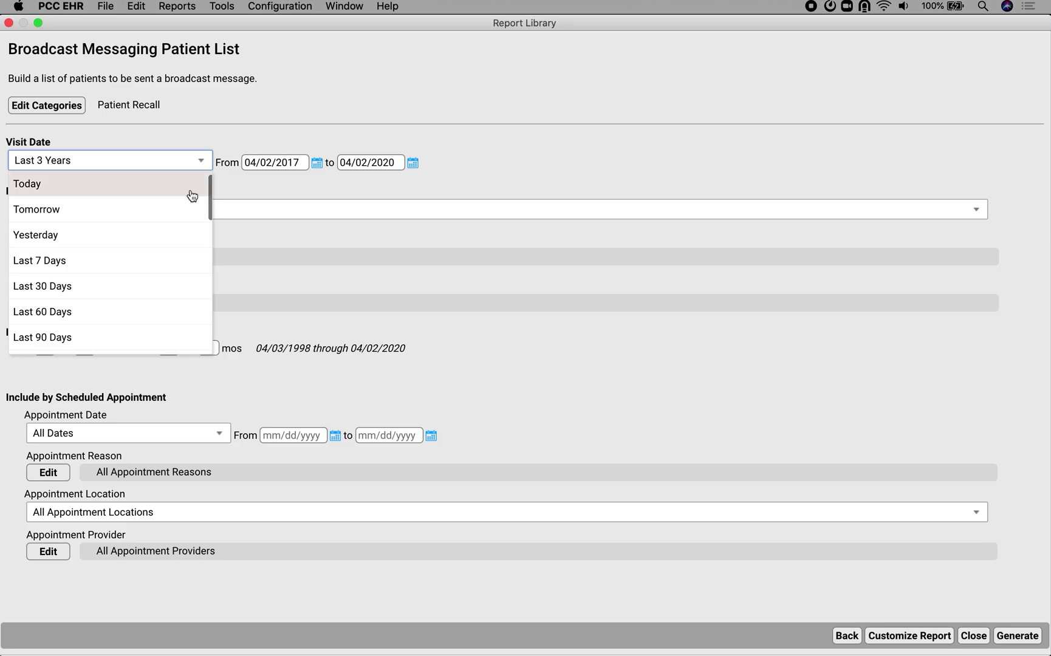
# Run the report with Visit Date Last 3 Years and Appointment Date Tomorrow
pyautogui.scroll(-5, 193, 195)
pyautogui.click(147, 231)
pyautogui.click(174, 429)
pyautogui.click(148, 480)
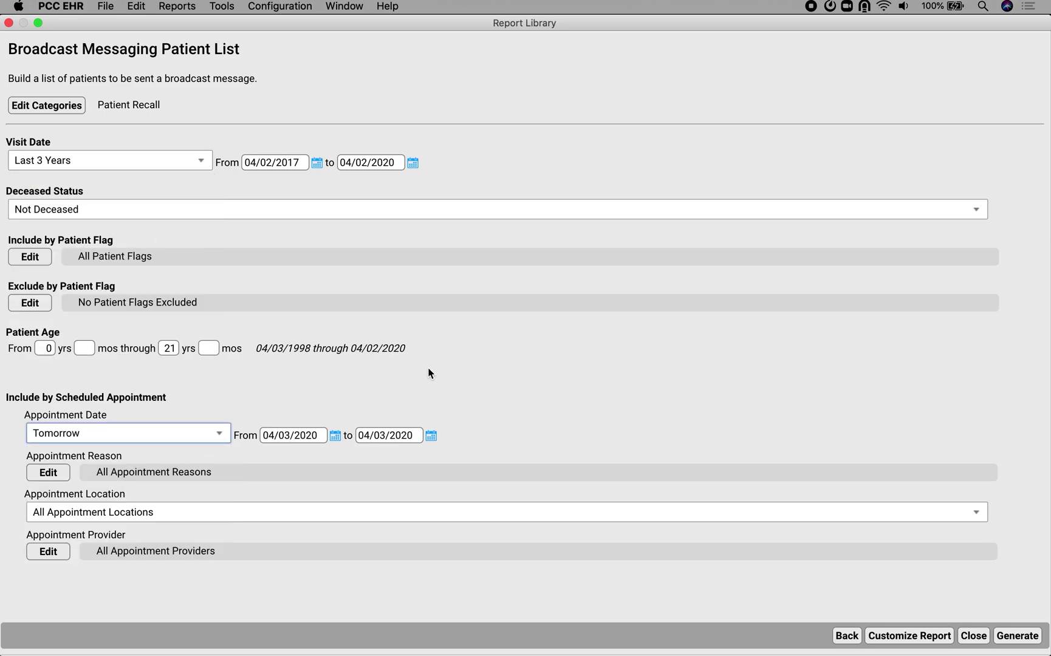
pyautogui.click(1019, 637)
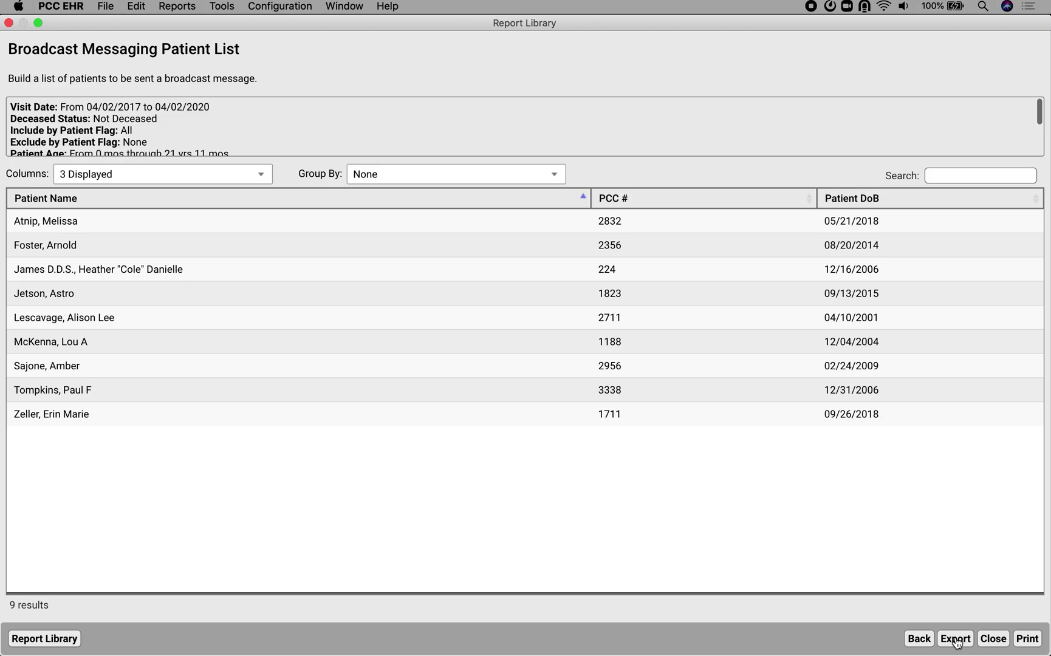
# Export the list as Send Message to Patients via Email and Text (SMS)
pyautogui.click(956, 639)
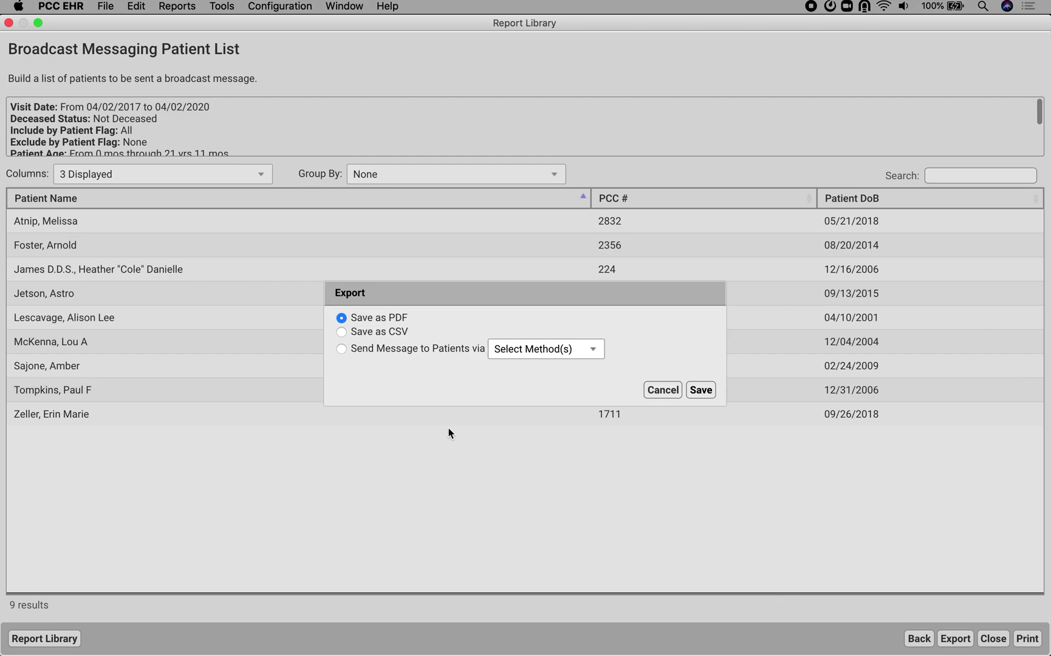
pyautogui.click(342, 349)
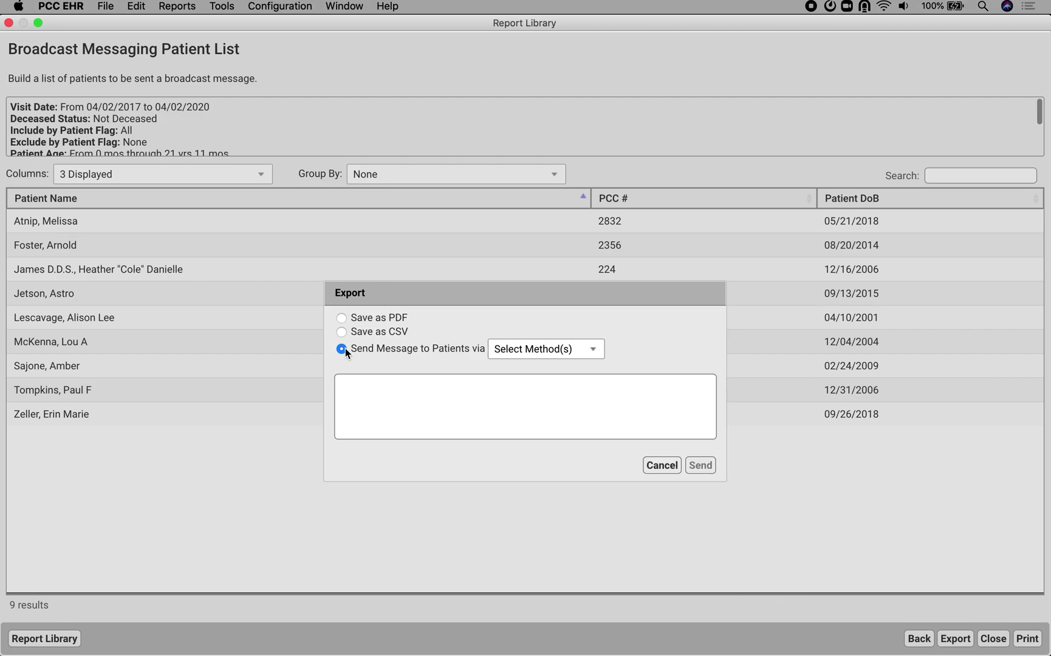
pyautogui.click(562, 350)
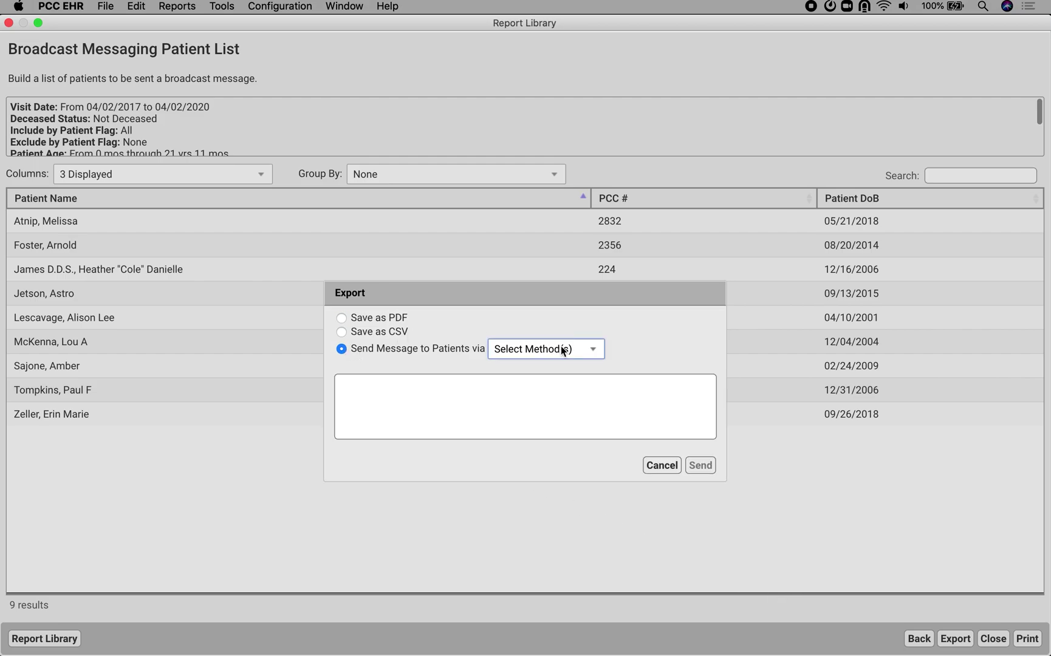
pyautogui.click(595, 351)
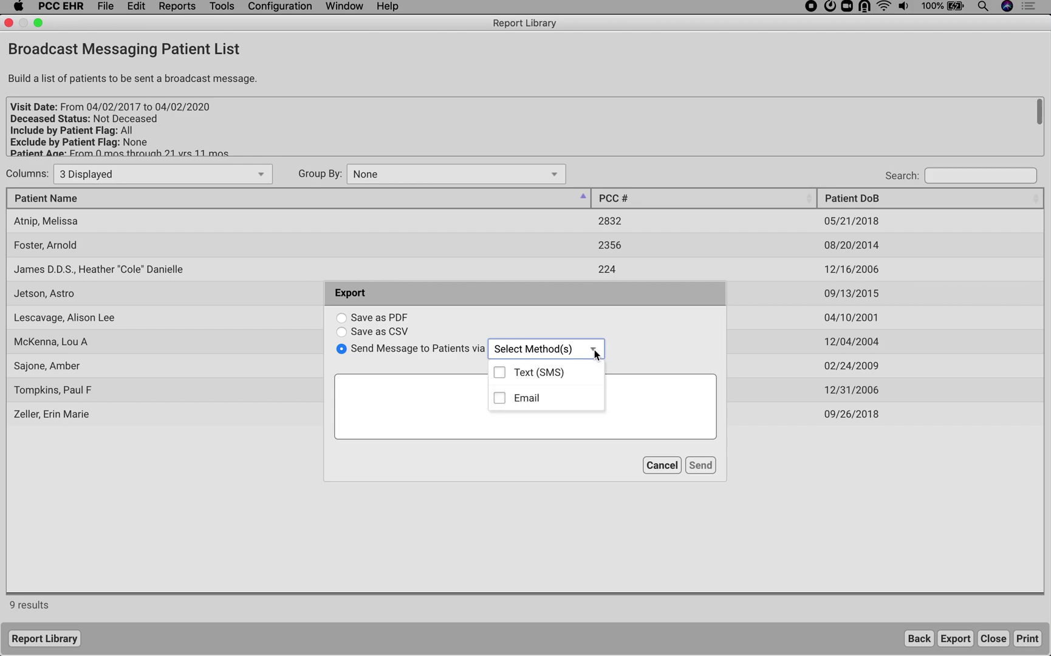
pyautogui.click(497, 397)
pyautogui.click(500, 373)
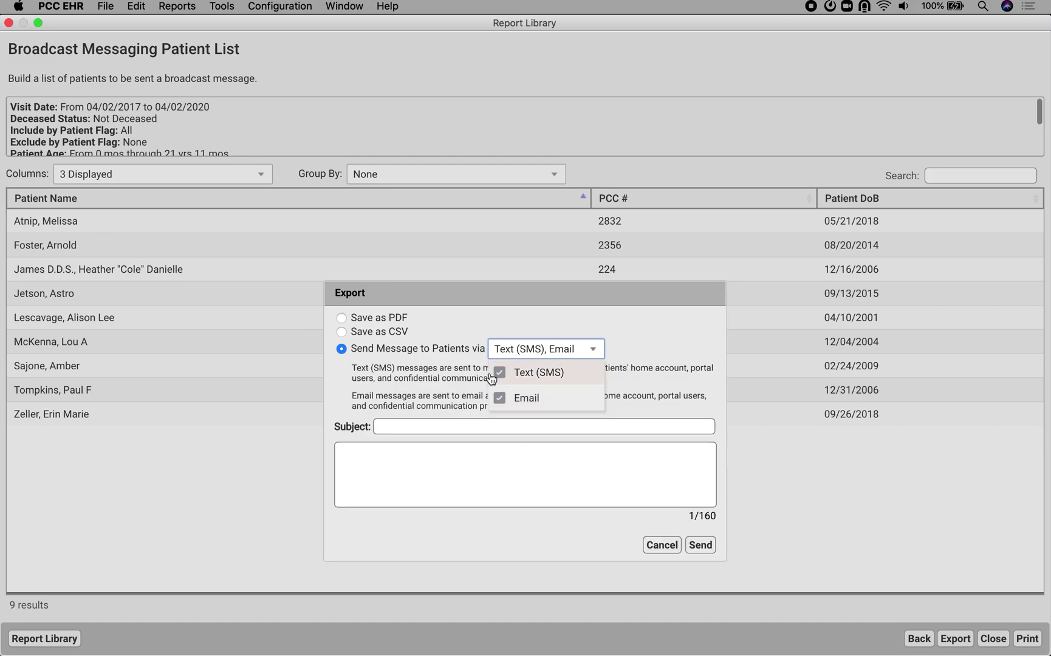
pyautogui.click(449, 424)
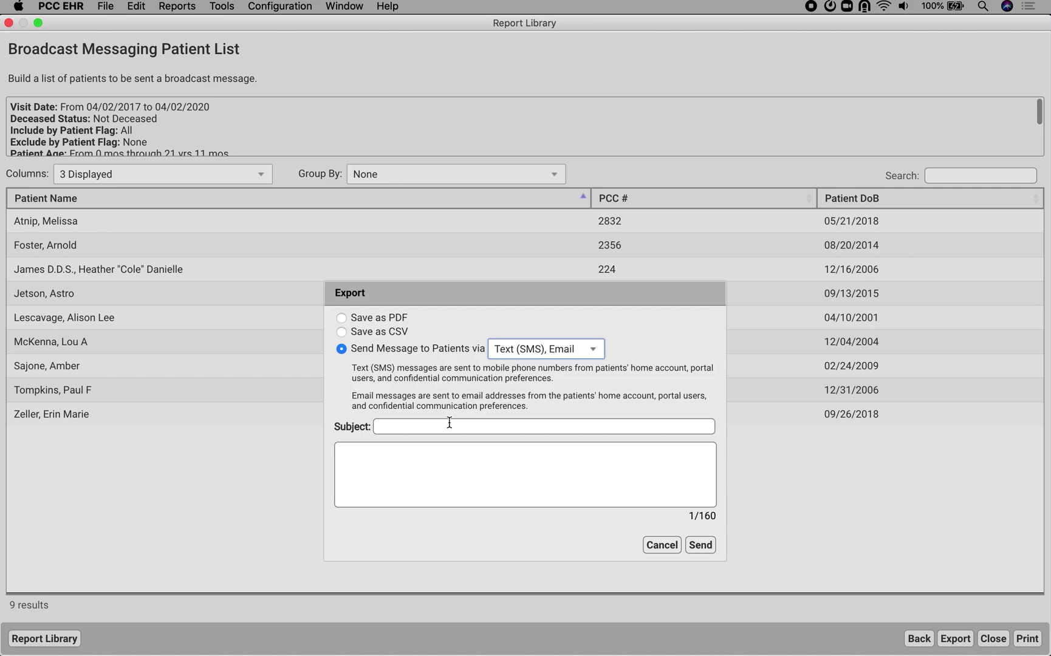
# Enter the subject 'Telemedicine Visits Available at Beagle Pediatrics'
pyautogui.click(449, 425)
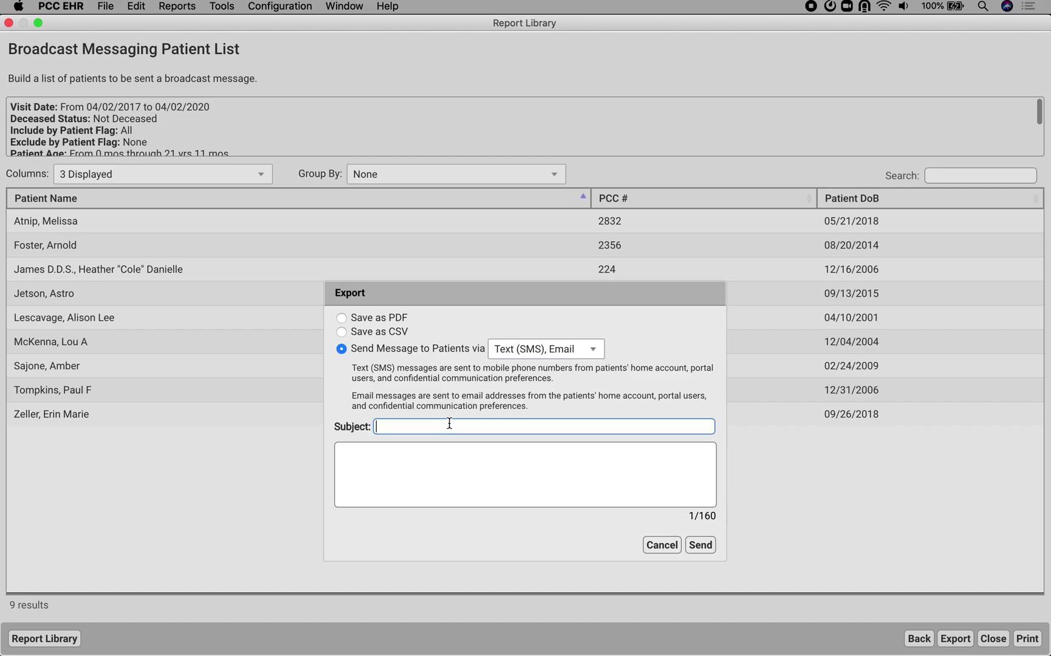
pyautogui.write('Telemedicine Visits Available at Beagle Peda')
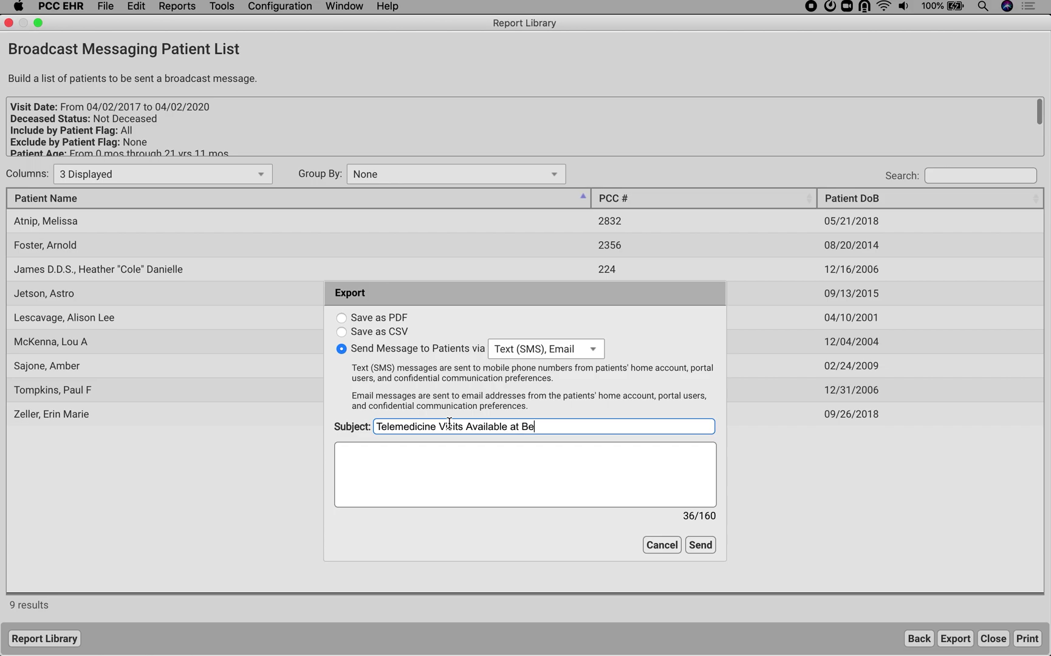
pyautogui.press('BackSpace')
pyautogui.write('iatrics')
# Write the body 'Call for an appointment' with the practice phone number, sender's name and Beagle Pediatrics
pyautogui.press('Tab')
pyautogui.write('C')
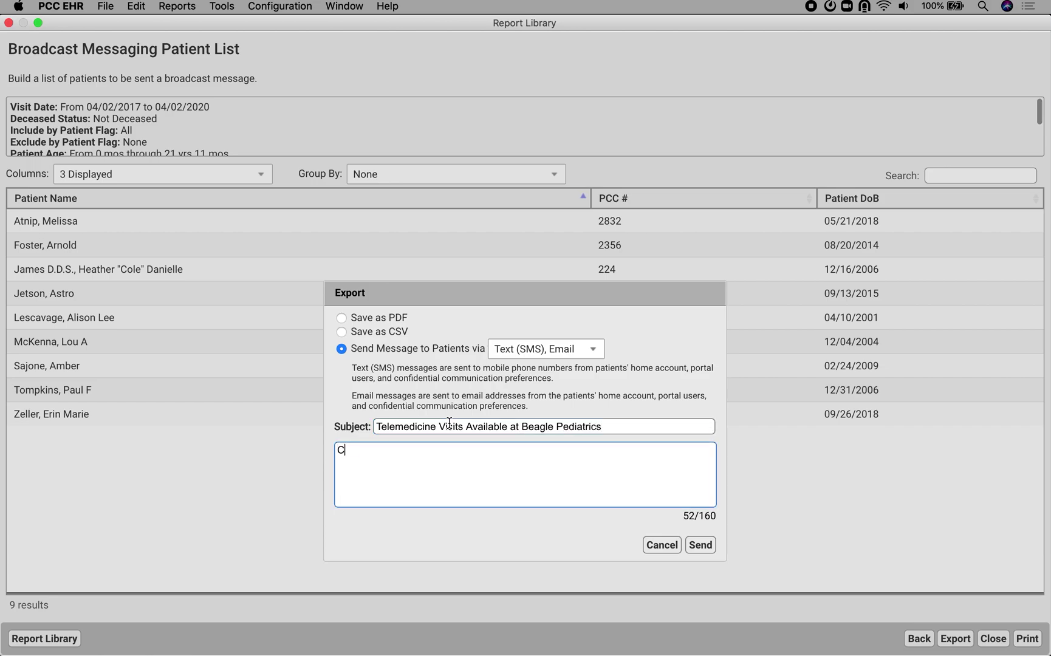
pyautogui.write('all for an appointment')
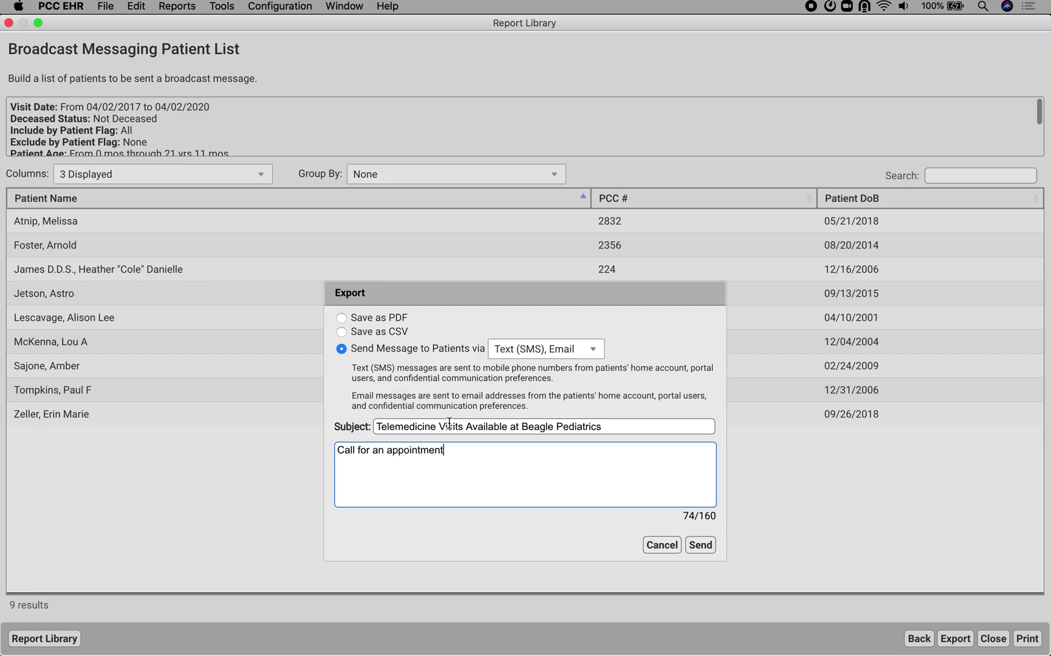
pyautogui.press('Return')
pyautogui.write('Daniel')
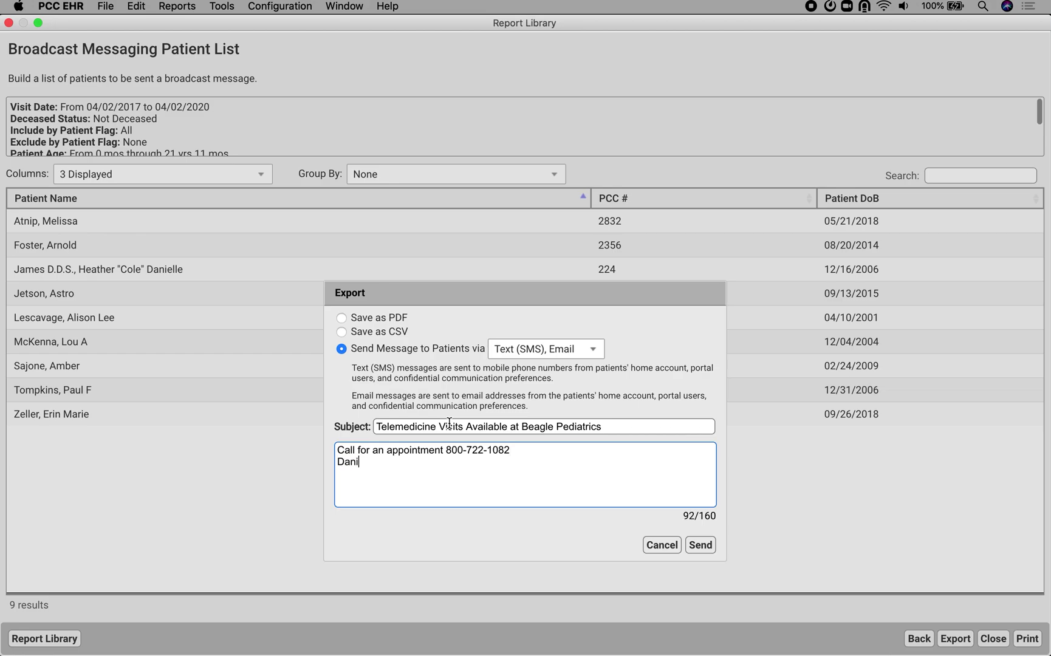
pyautogui.press('Return')
pyautogui.write('agle Pediatrics')
# Send the telemedicine broadcast and confirm it in the Confirmation - Send Message dialog
pyautogui.click(702, 544)
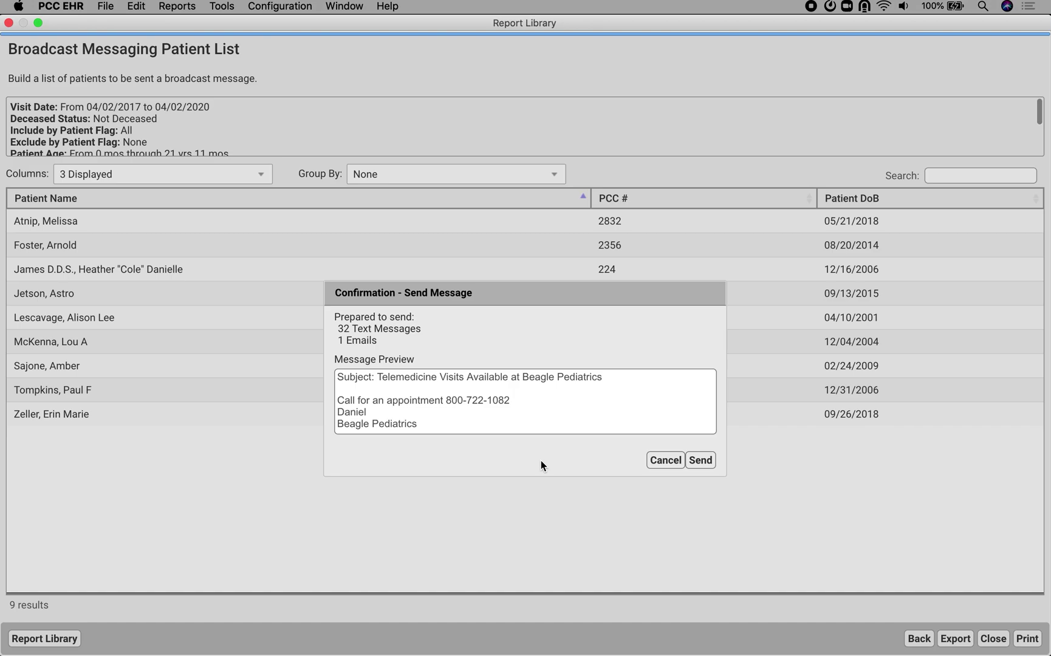
pyautogui.click(701, 461)
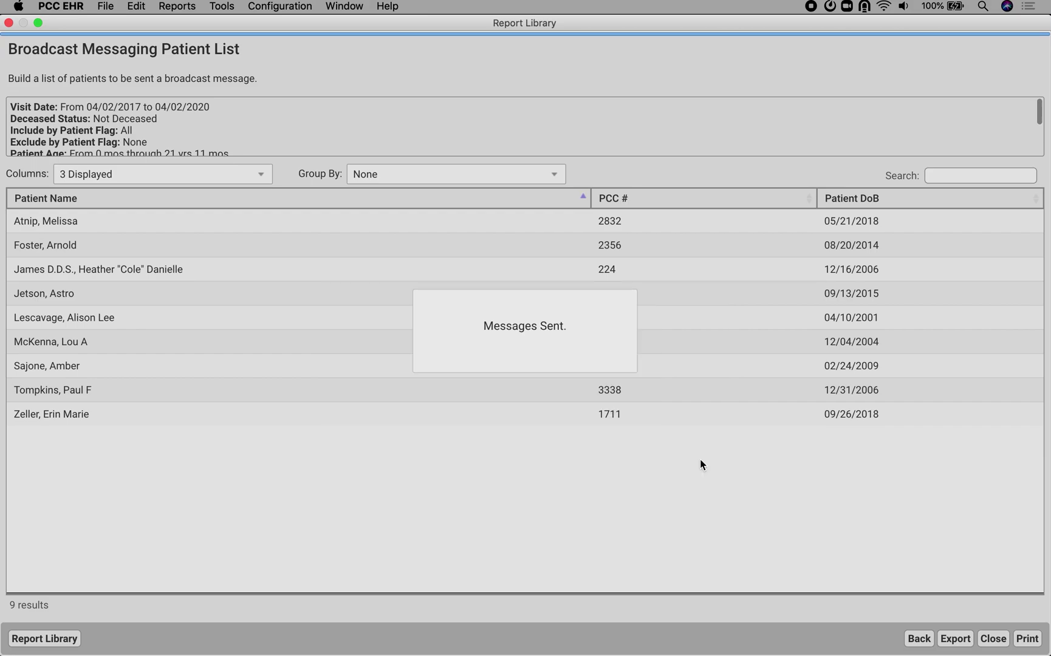